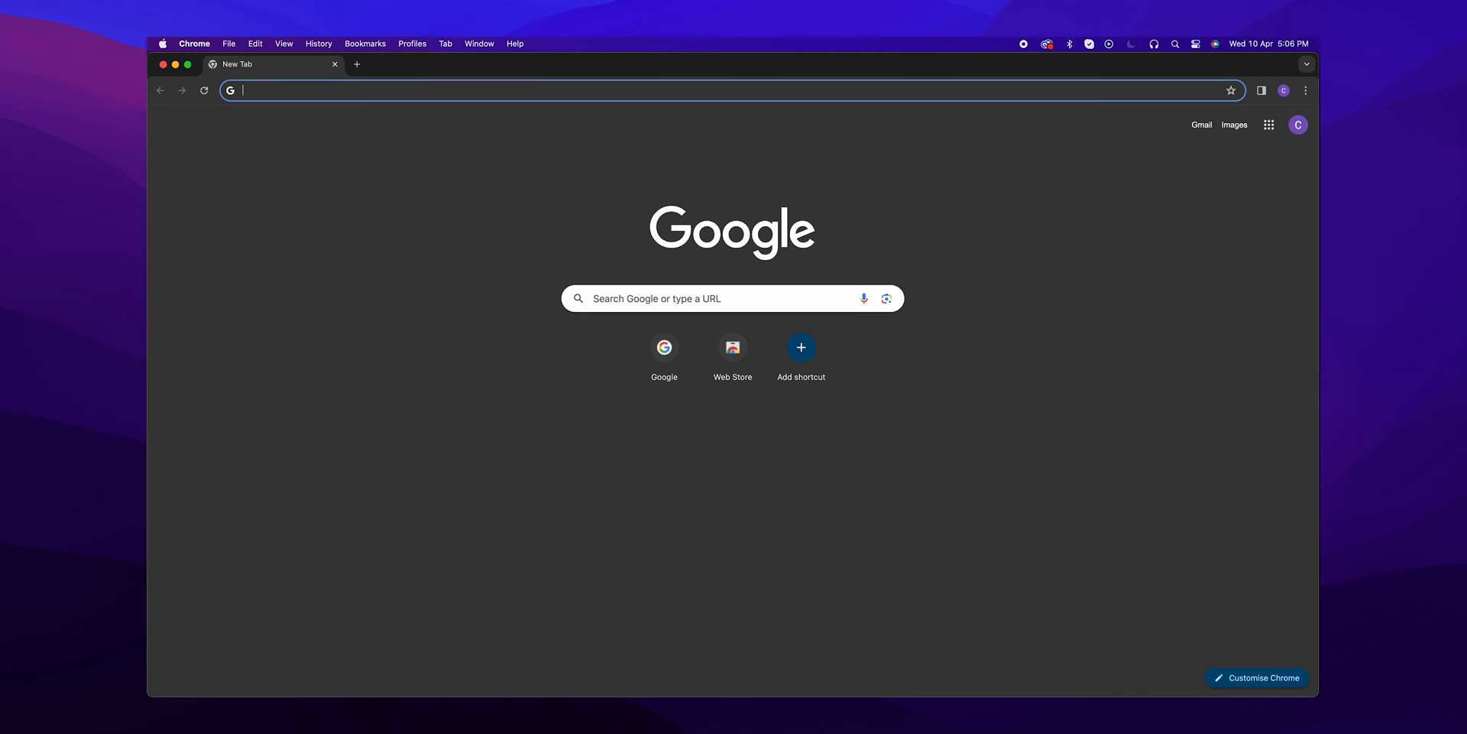
From the Google page, enter Gmail and select all 73 conversations in the Primary tab.
left_click(1202, 126)
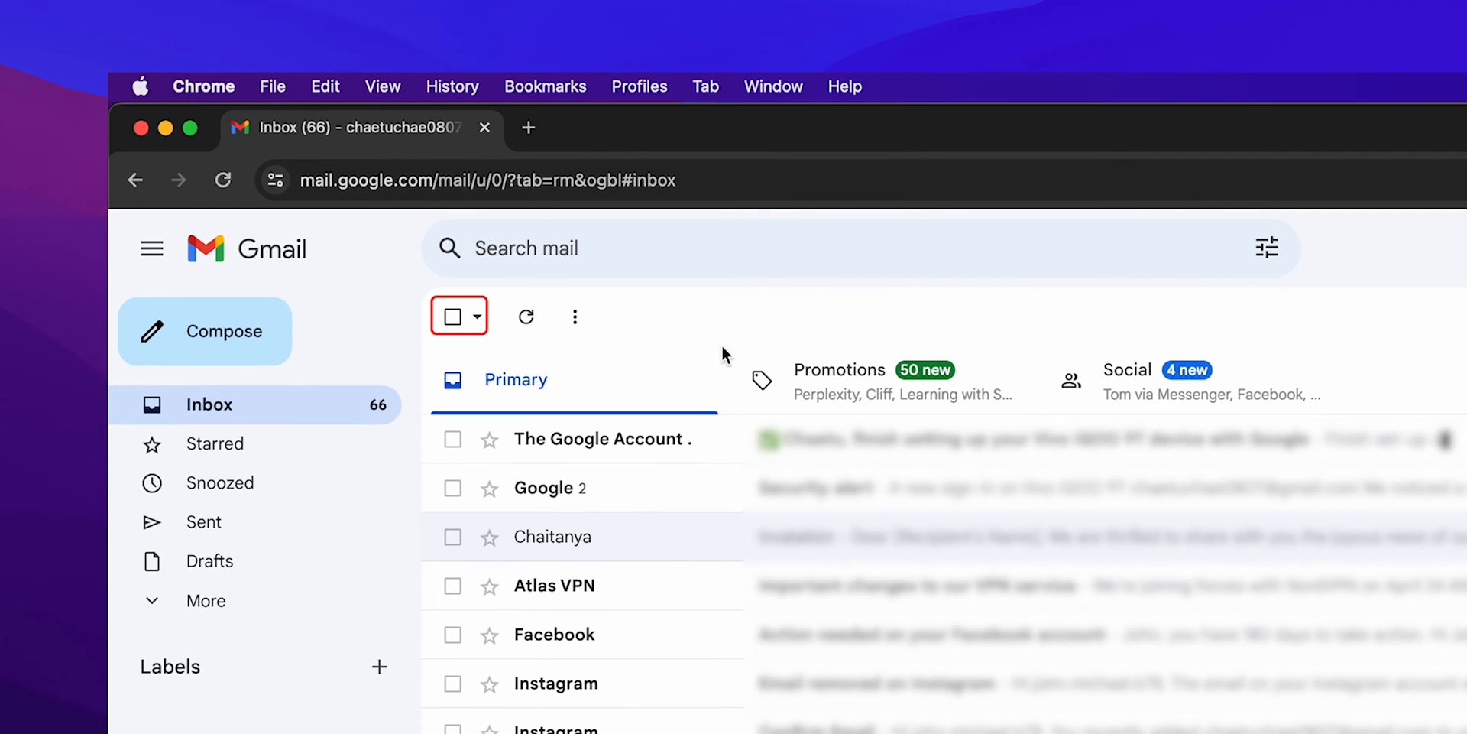
left_click(453, 318)
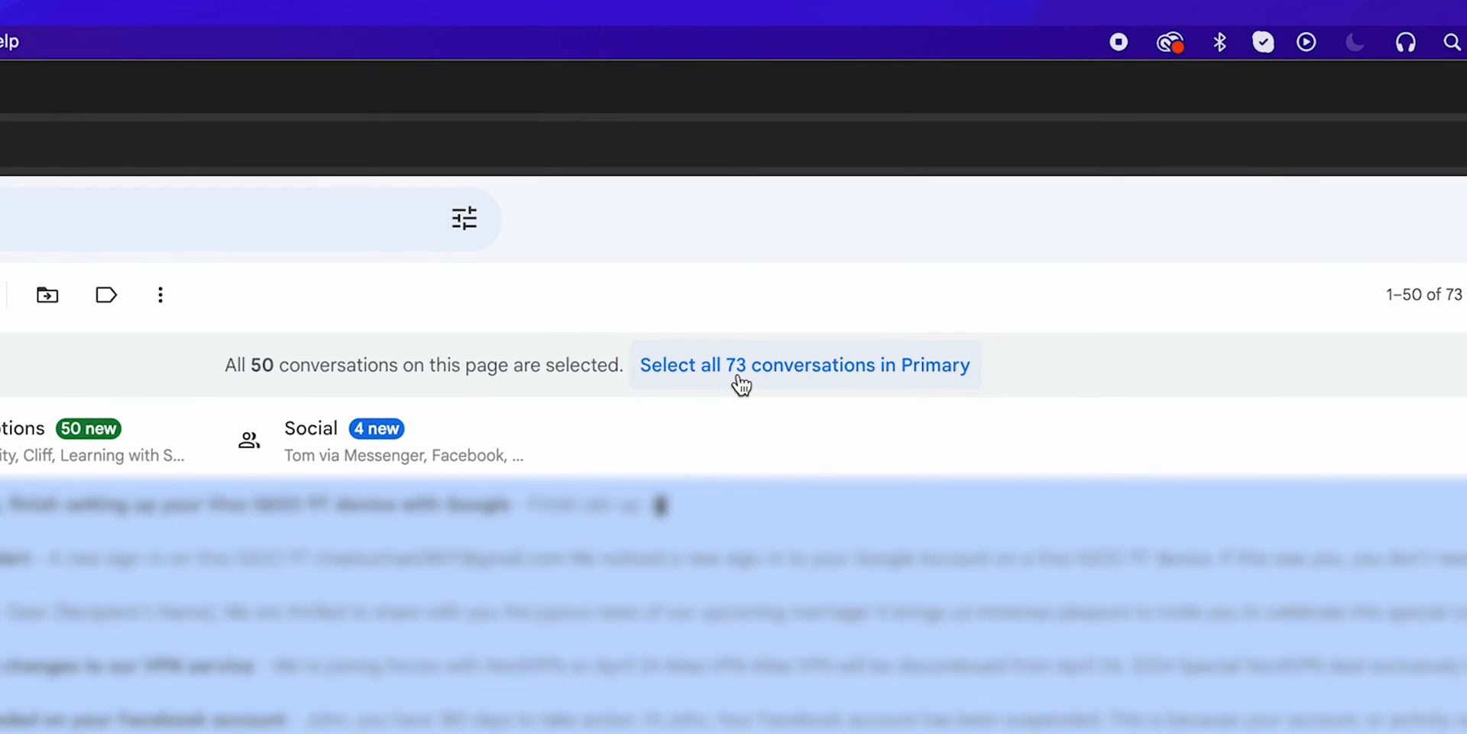
left_click(742, 374)
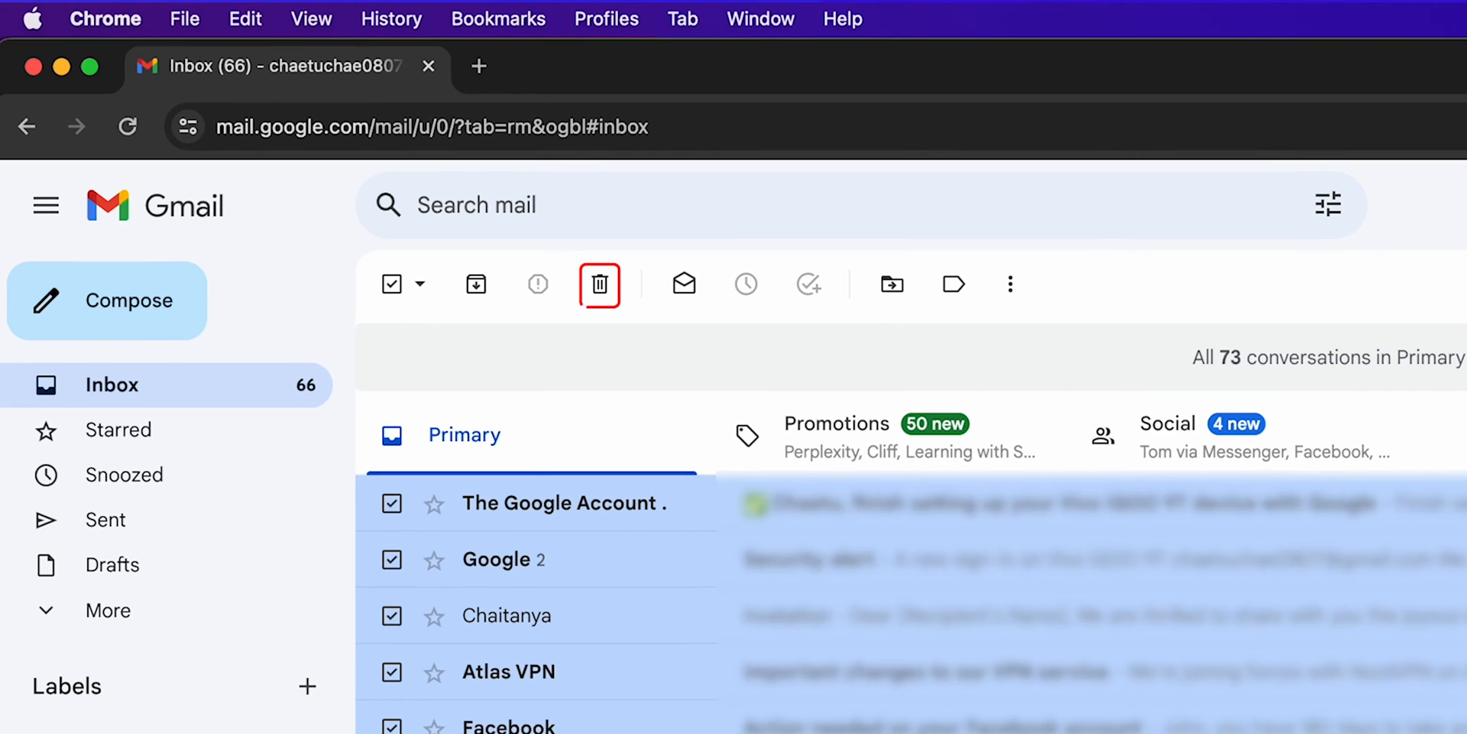
Delete the 73 selected Primary conversations, bringing up the bulk-action confirmation.
left_click(600, 284)
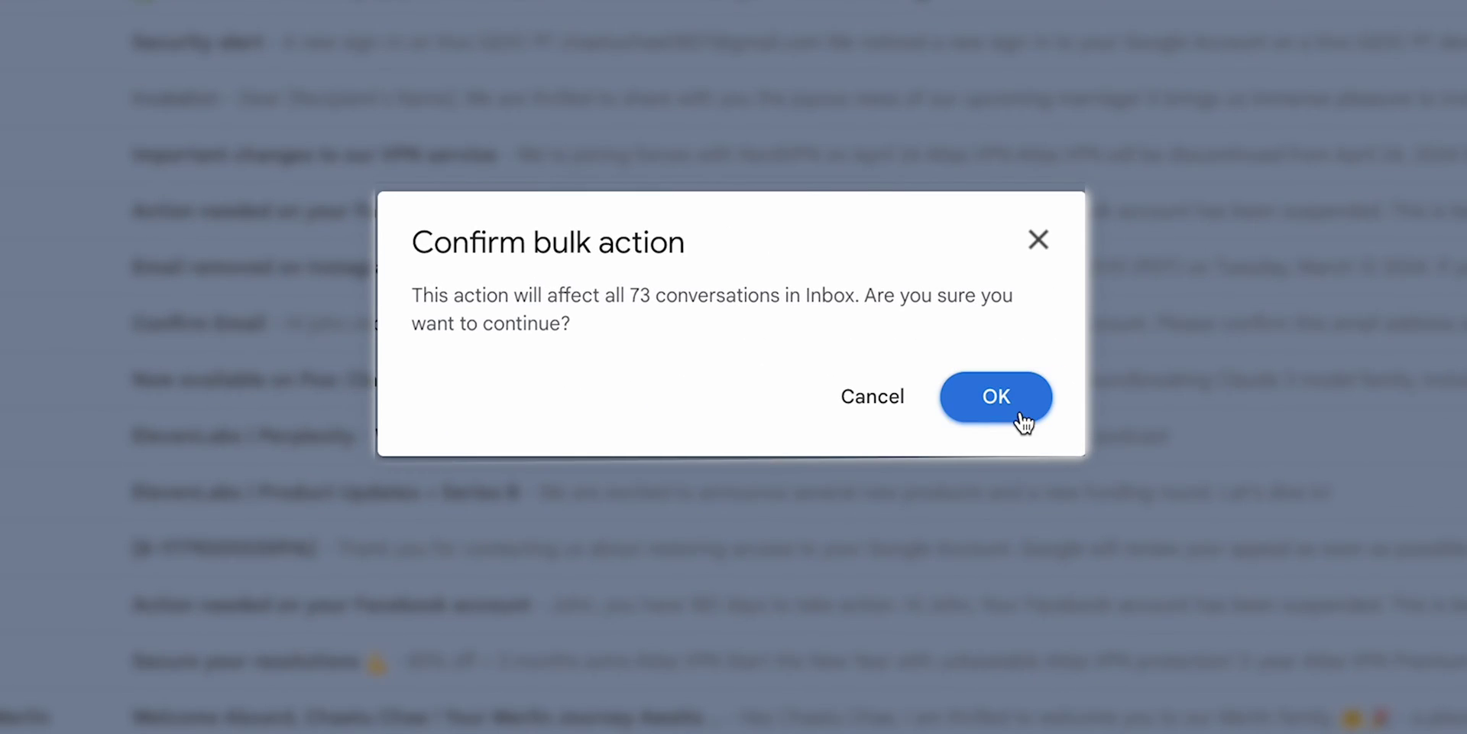
Confirm the bulk delete, then select all conversations in Trash for permanent deletion.
left_click(996, 396)
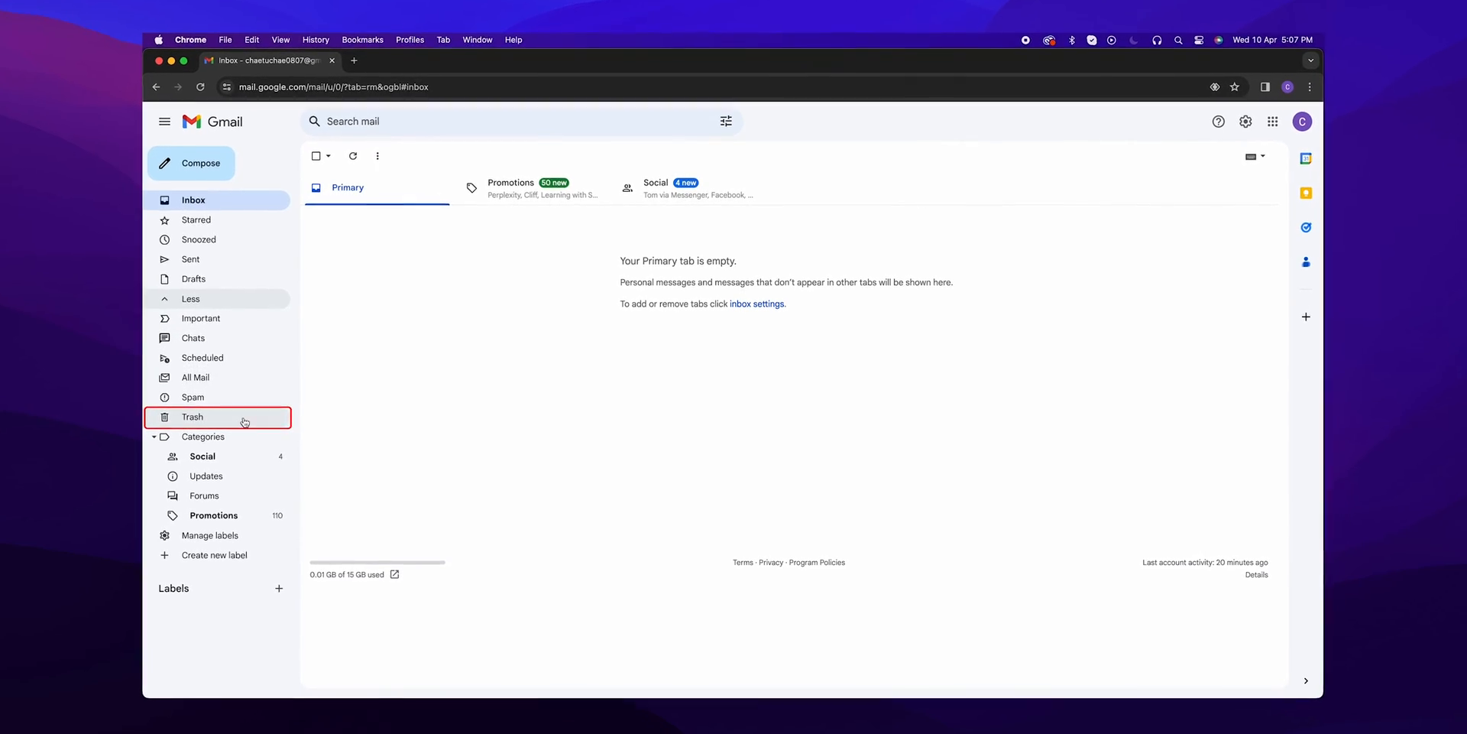
left_click(221, 413)
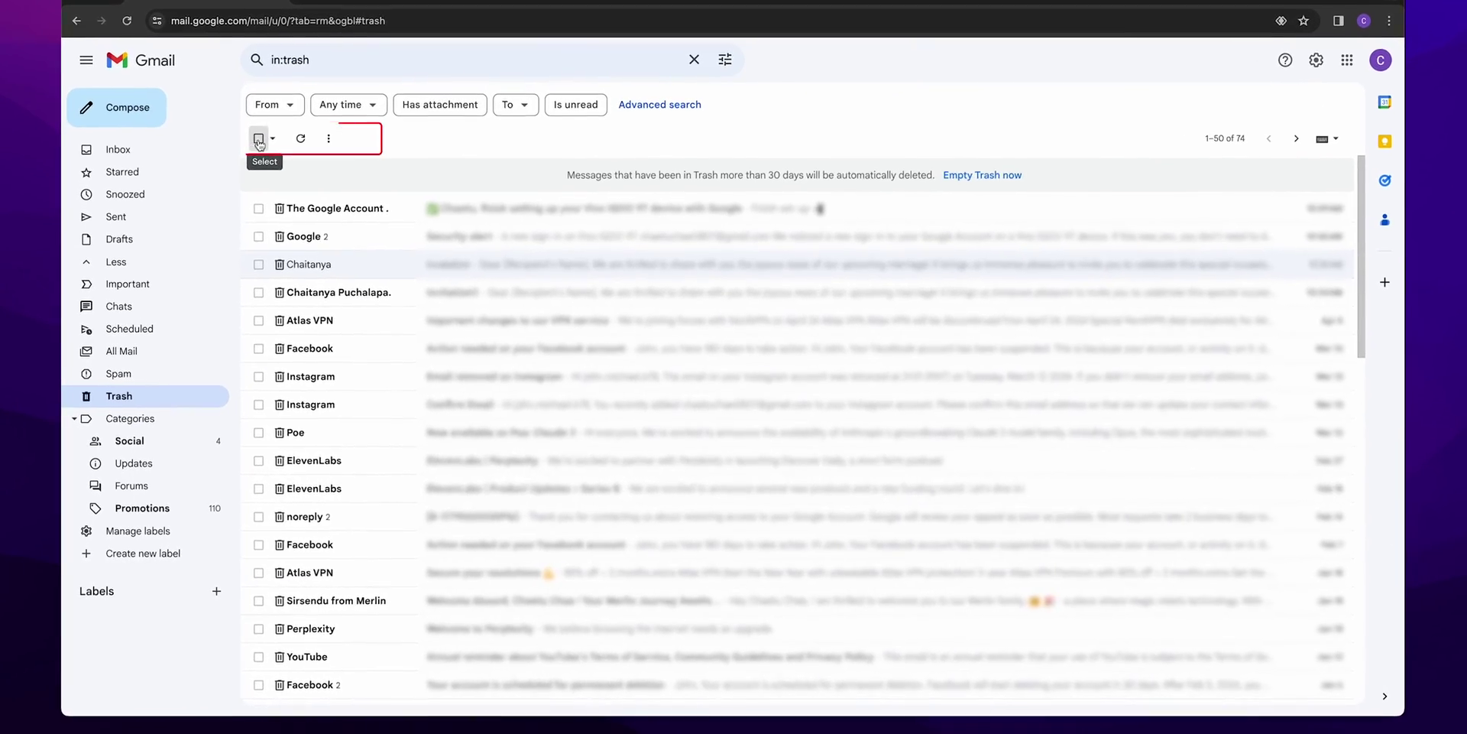
left_click(260, 139)
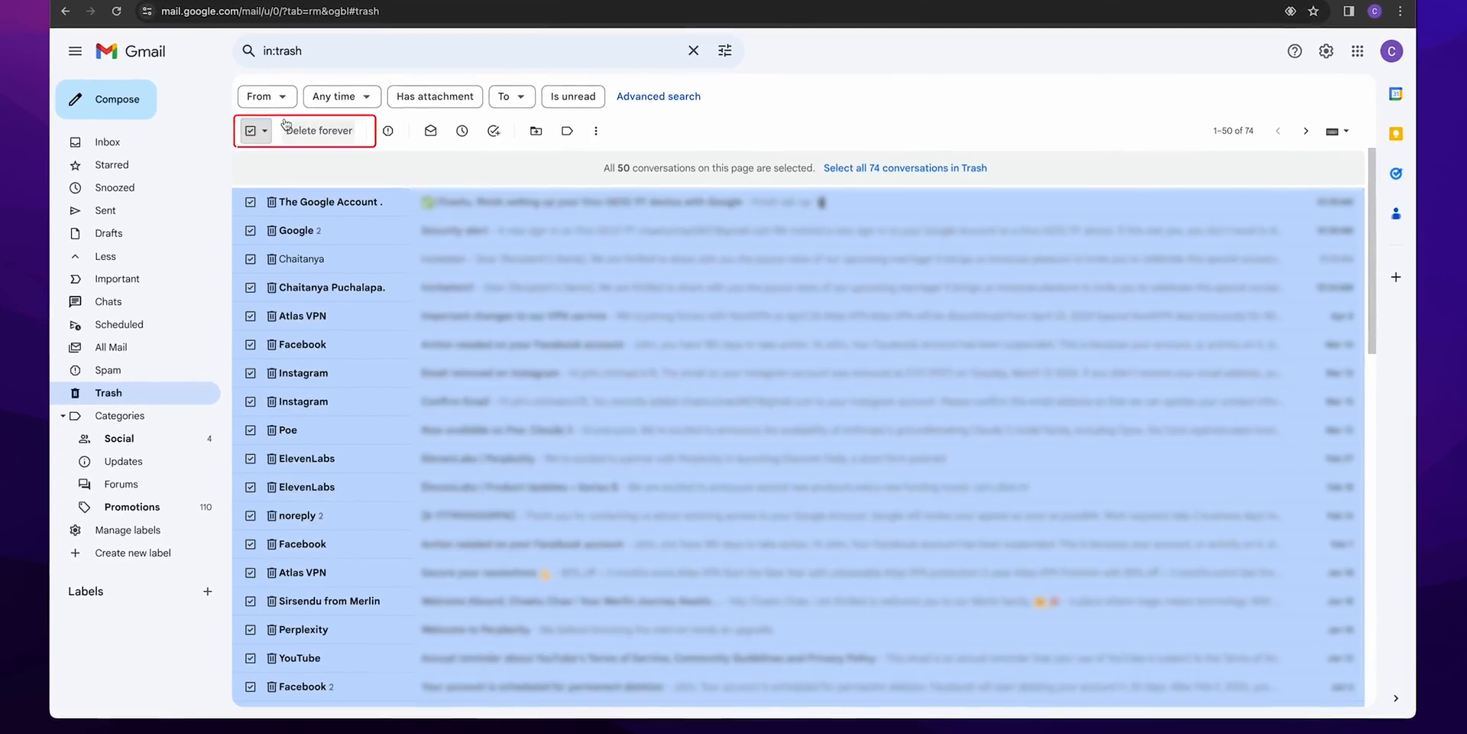